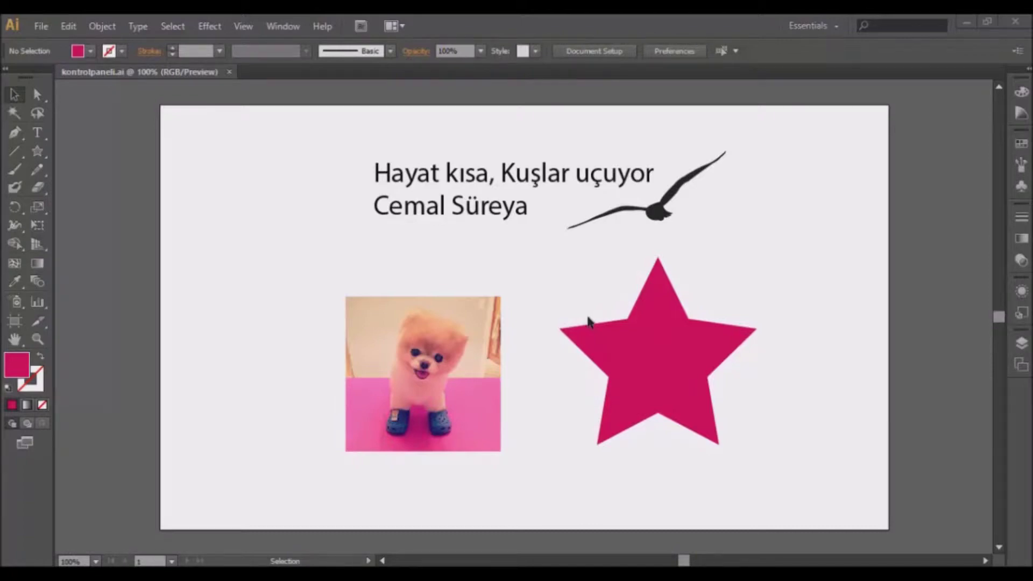
# Step: Hide the object options panel from the panel list, then show it again
pyautogui.moveTo(1, 40)
pyautogui.mouseDown()
pyautogui.moveTo(505, 81)
pyautogui.moveTo(764, 79)
pyautogui.mouseUp()
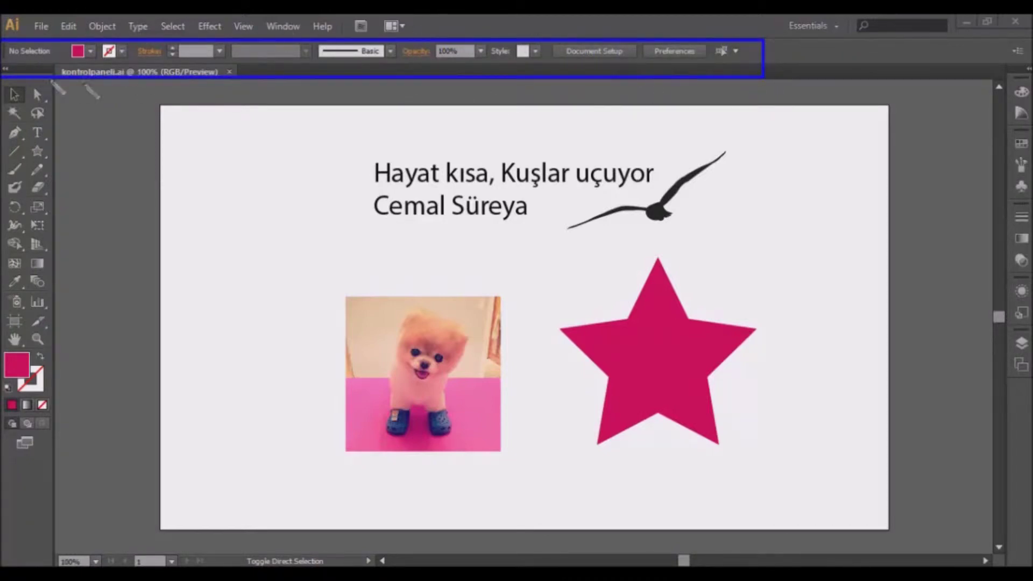
pyautogui.press('Escape')
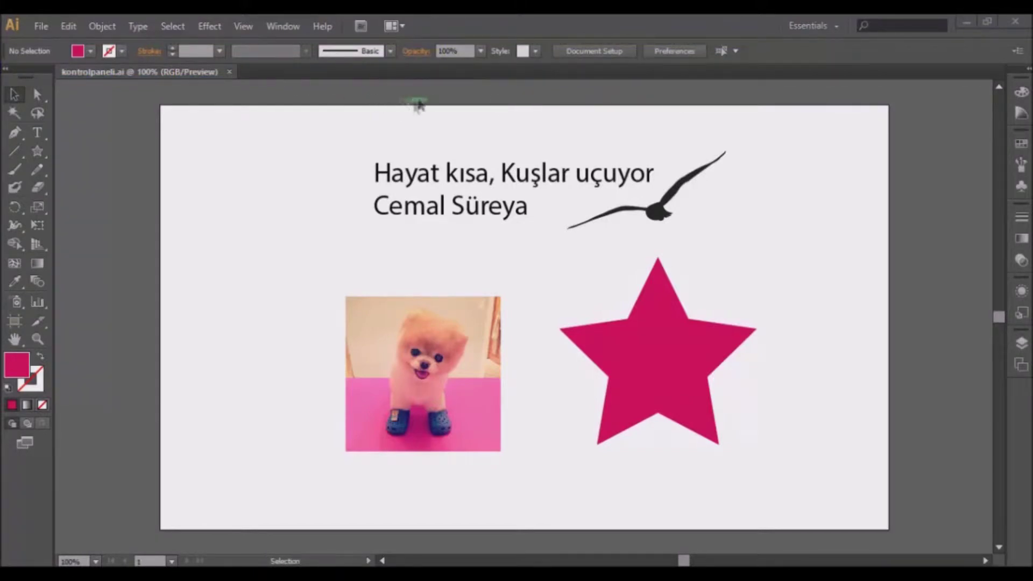
pyautogui.click(291, 26)
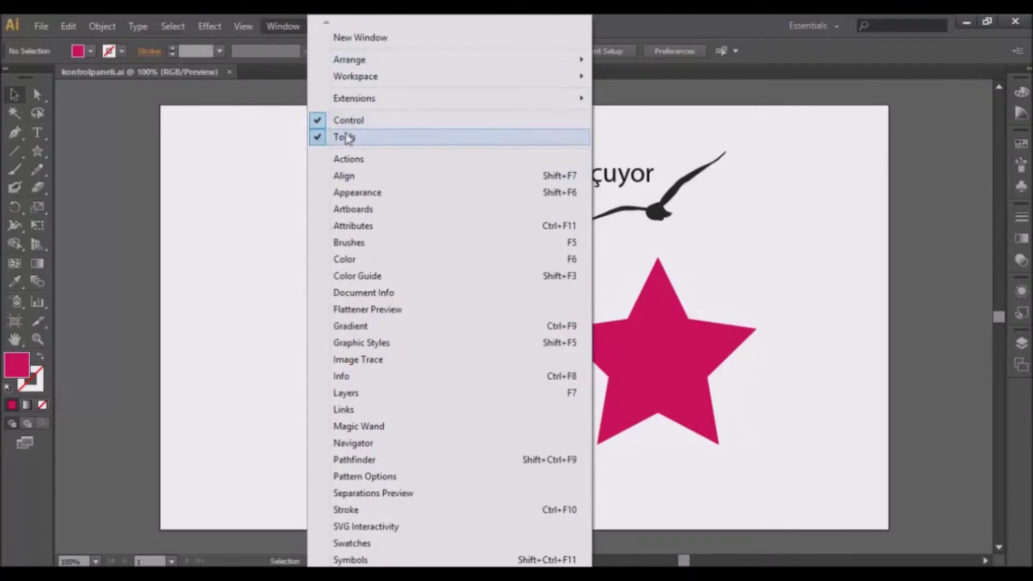
pyautogui.click(347, 120)
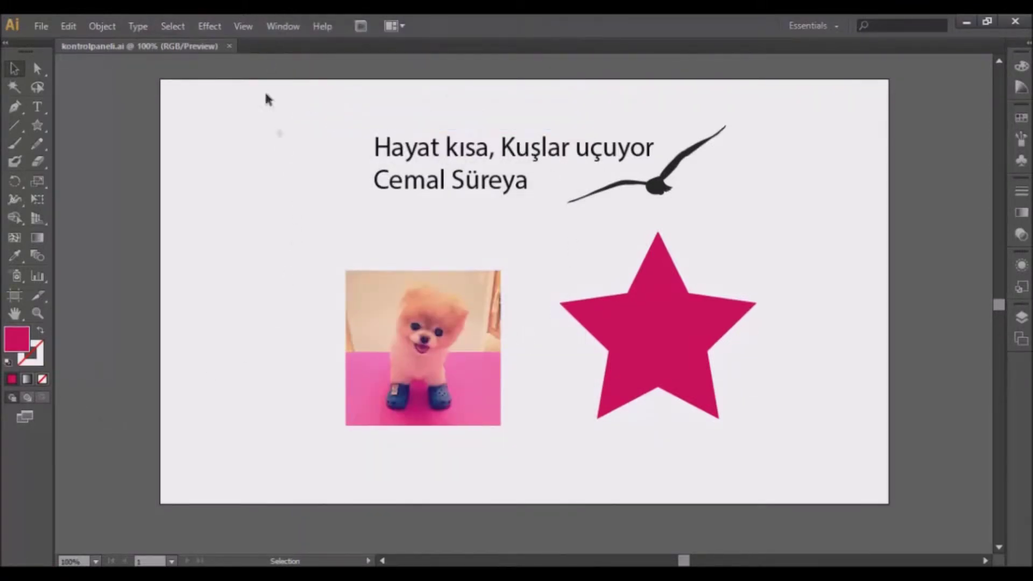
pyautogui.click(283, 26)
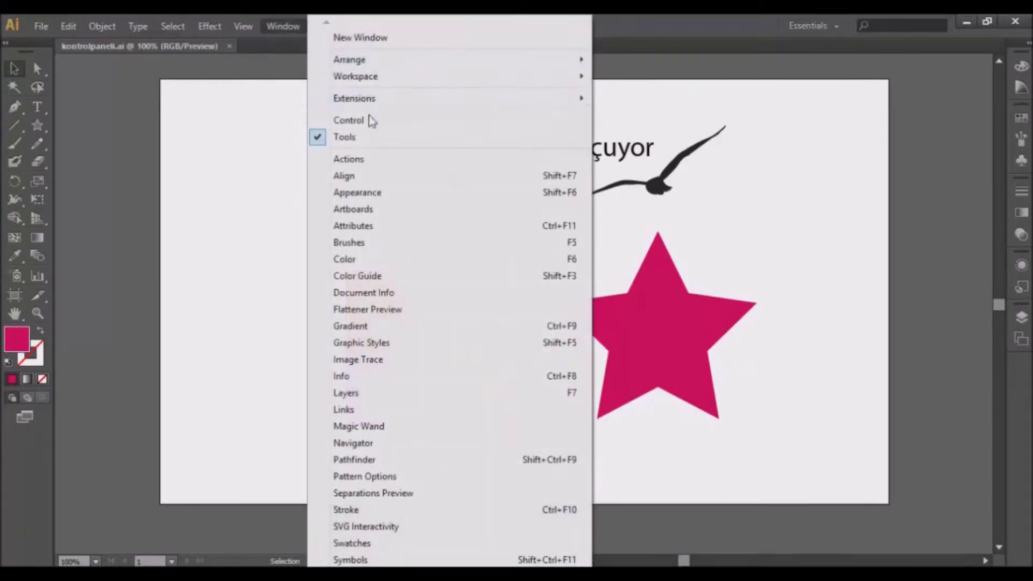
pyautogui.click(330, 122)
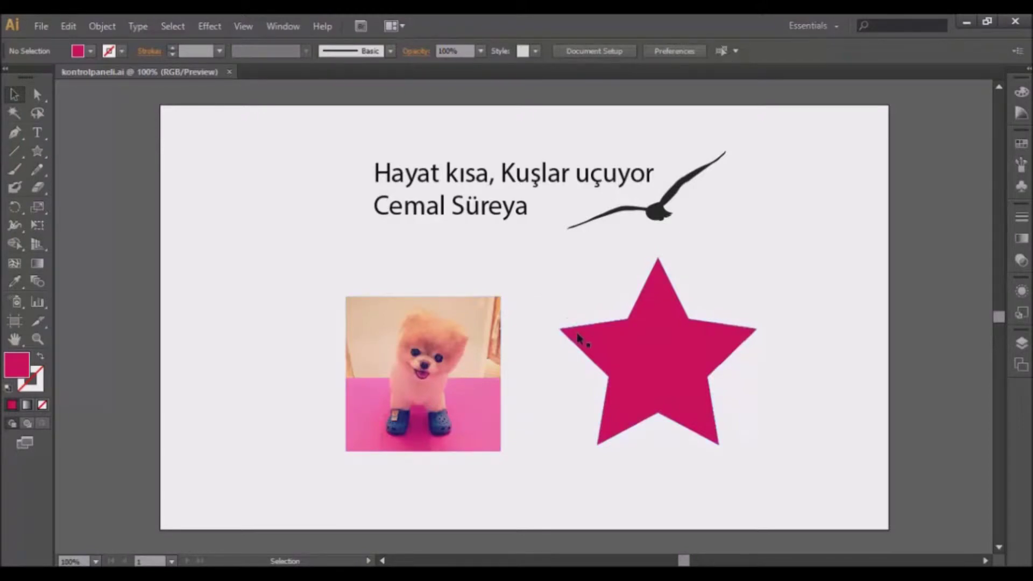
# Step: Select the pink star, deselect it, then select the poem text object
pyautogui.click(474, 329)
pyautogui.click(638, 353)
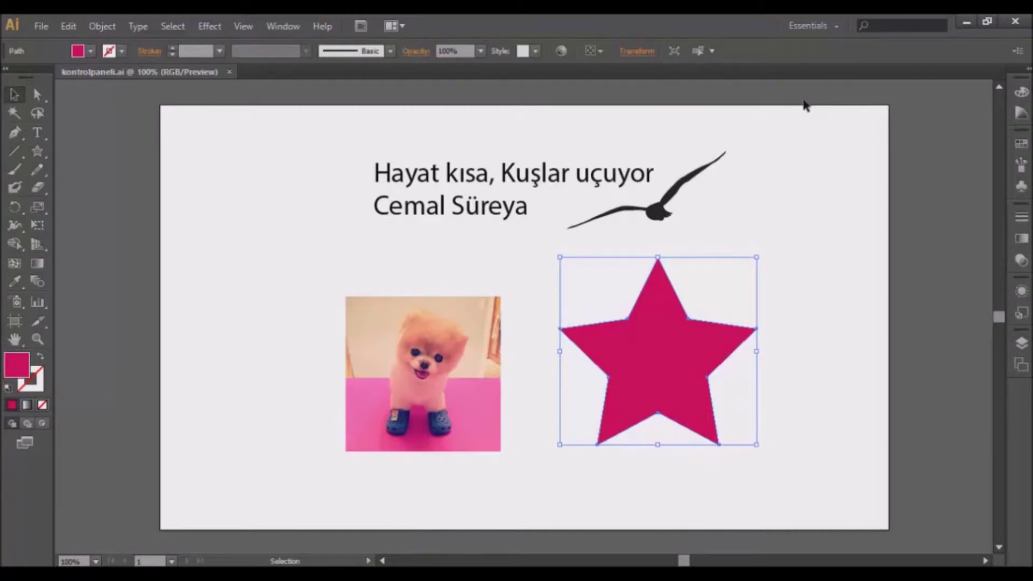
pyautogui.click(611, 277)
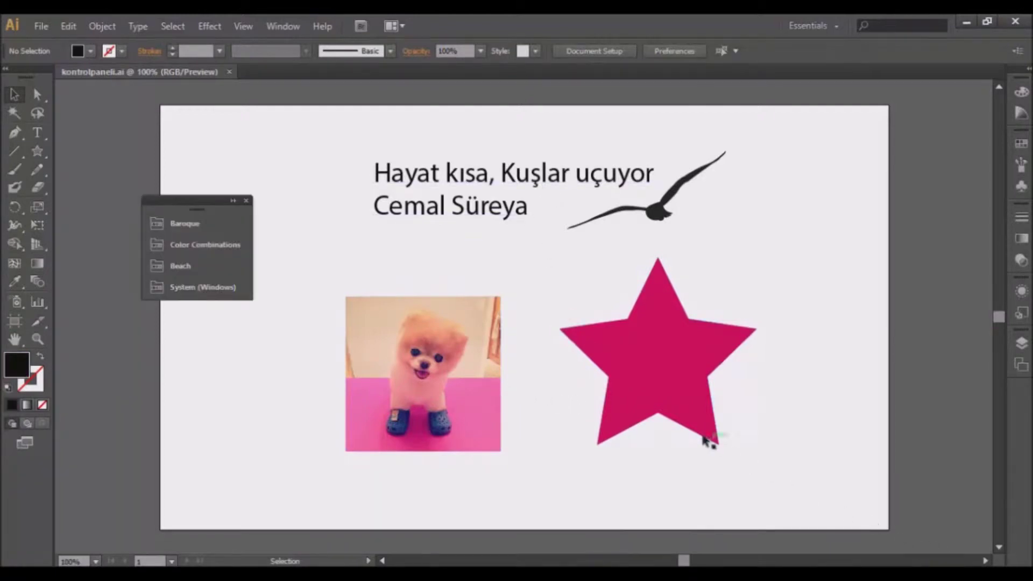
pyautogui.click(480, 219)
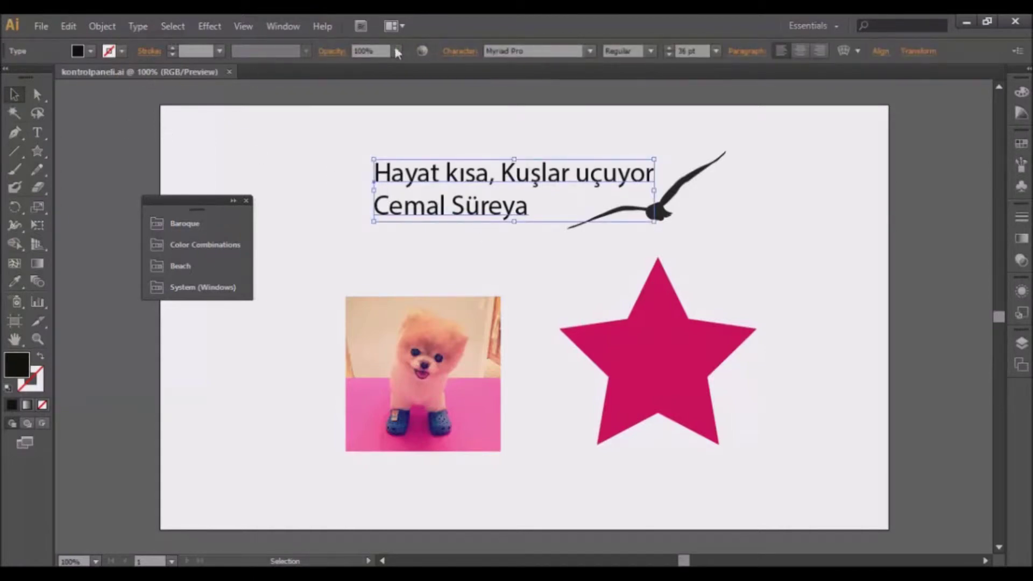
# Step: Set both lines of the poem in Palace Script MT at 80 pt
pyautogui.tripleClick(470, 183)
pyautogui.hotkey('ctrl', 'a')
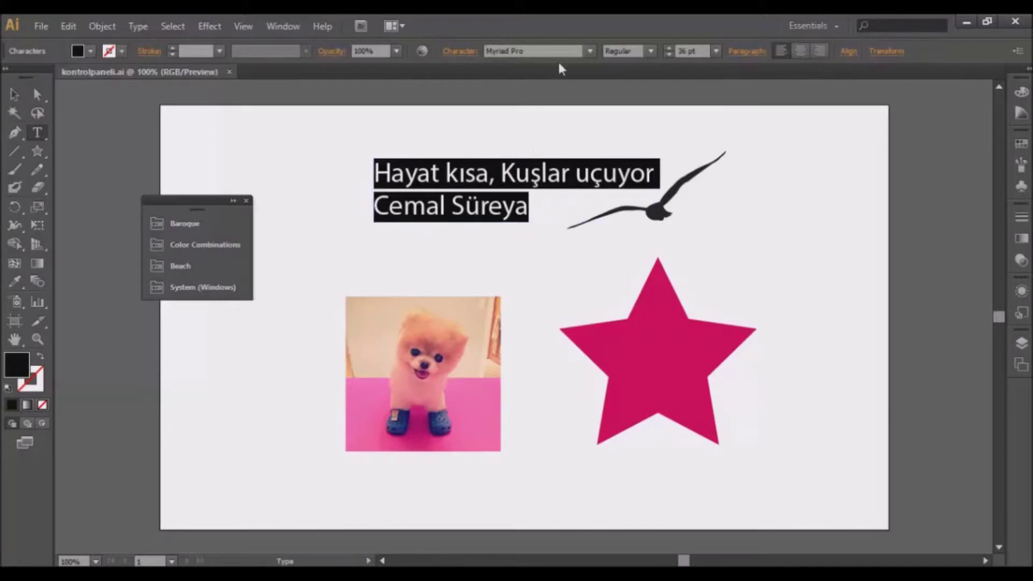
pyautogui.click(557, 53)
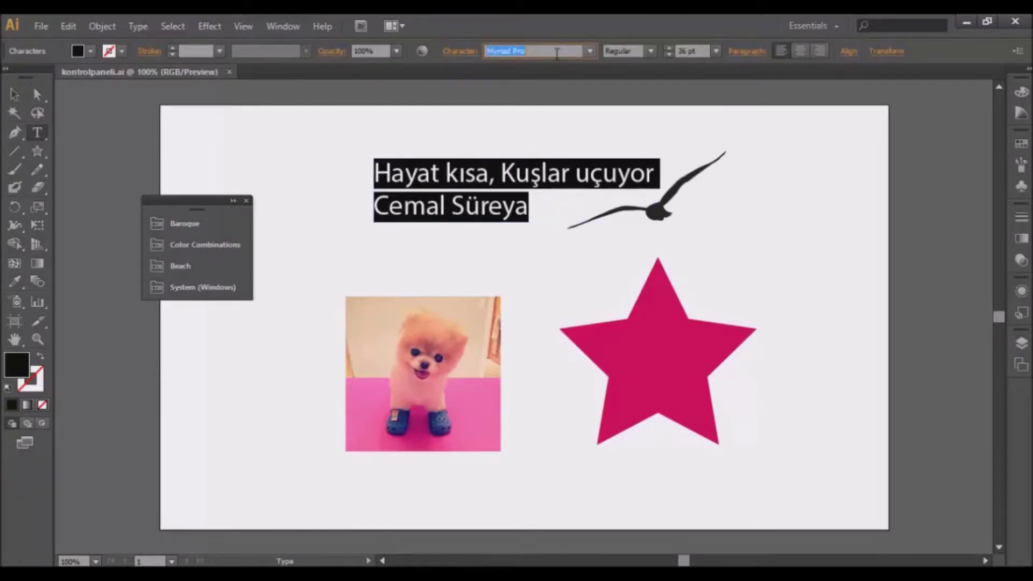
pyautogui.write('Palace Script MT')
pyautogui.press('Tab')
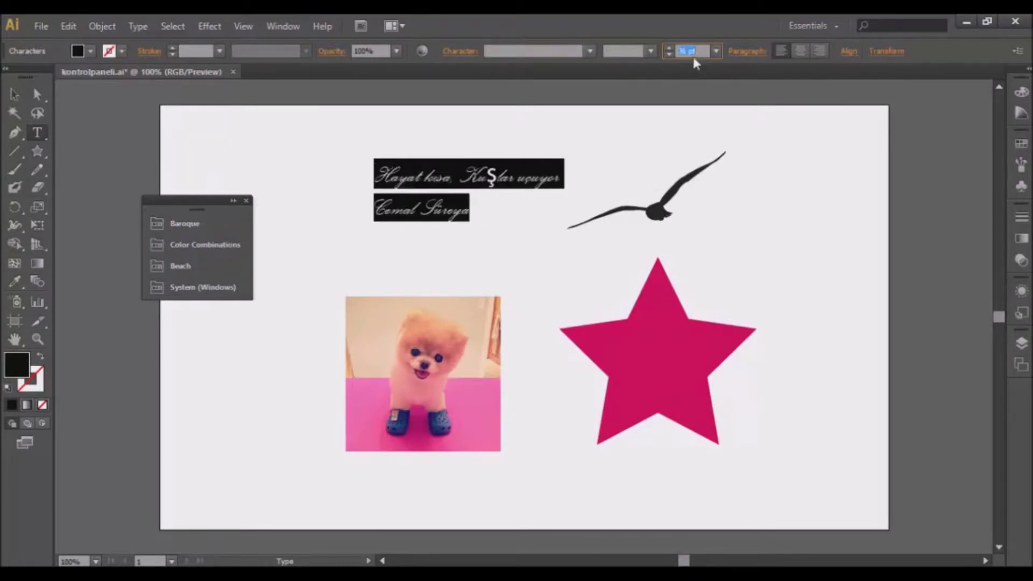
pyautogui.write('80')
pyautogui.press('Return')
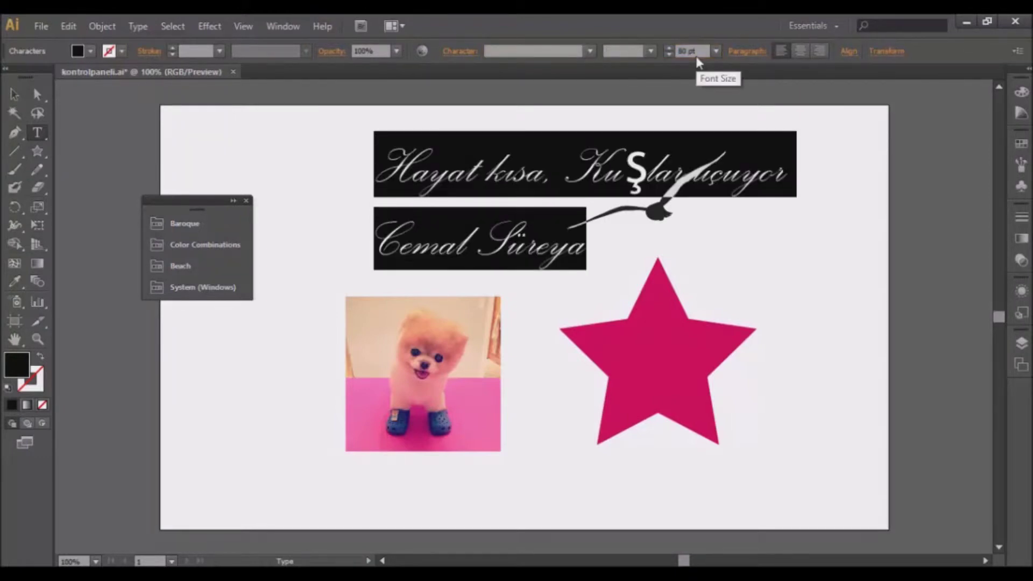
pyautogui.press('Escape')
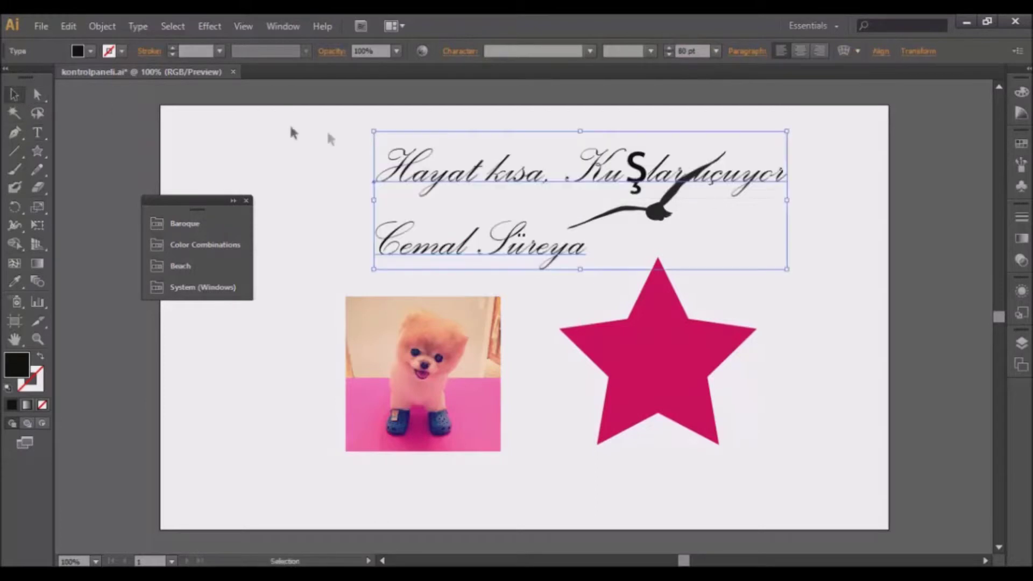
# Step: Move the poem text block left and change its font to Tahoma
pyautogui.moveTo(410, 146); pyautogui.dragTo(318, 139)
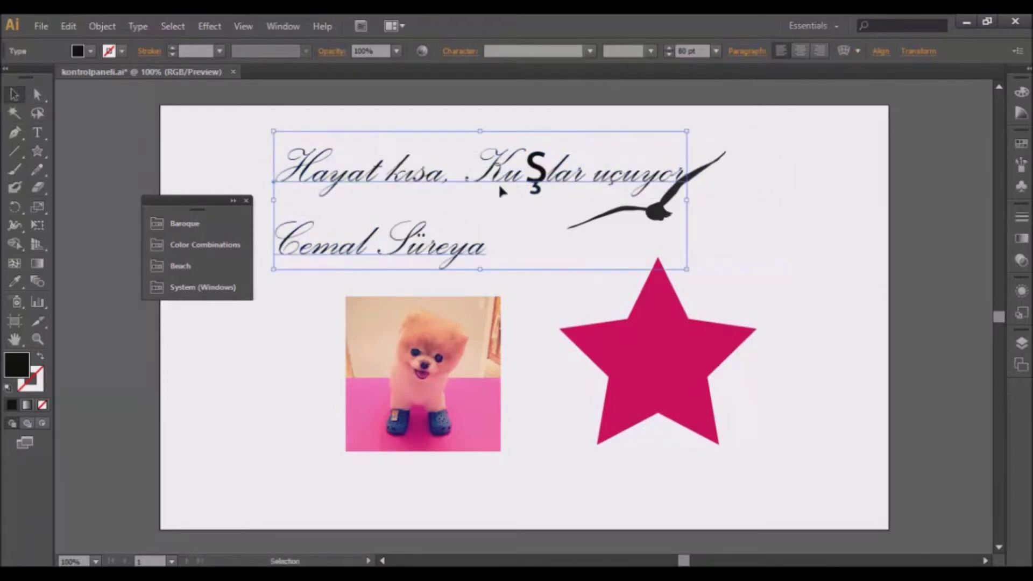
pyautogui.doubleClick(429, 170)
pyautogui.hotkey('ctrl', 'a')
pyautogui.click(570, 52)
pyautogui.write('Tahoma')
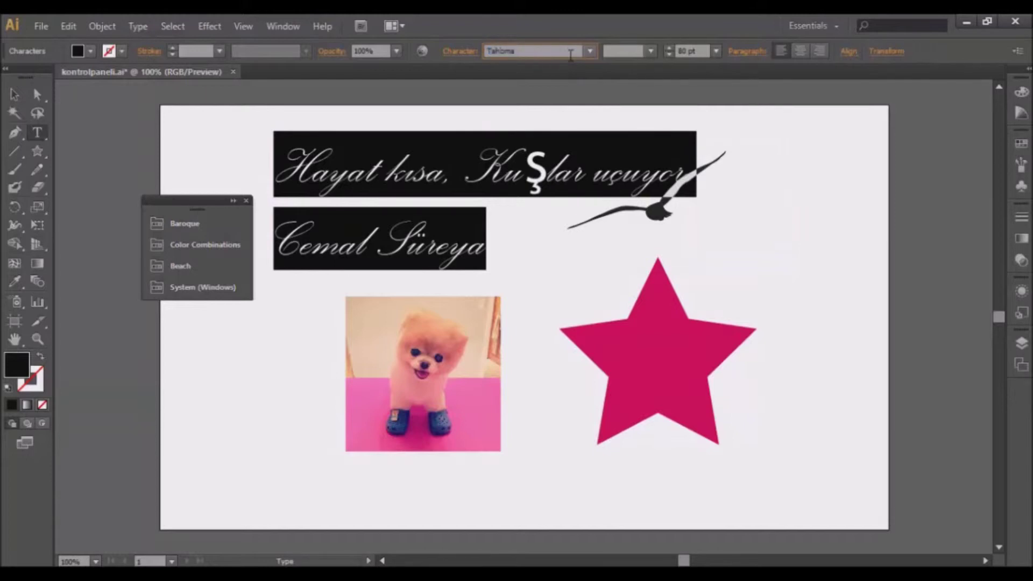
pyautogui.press('Return')
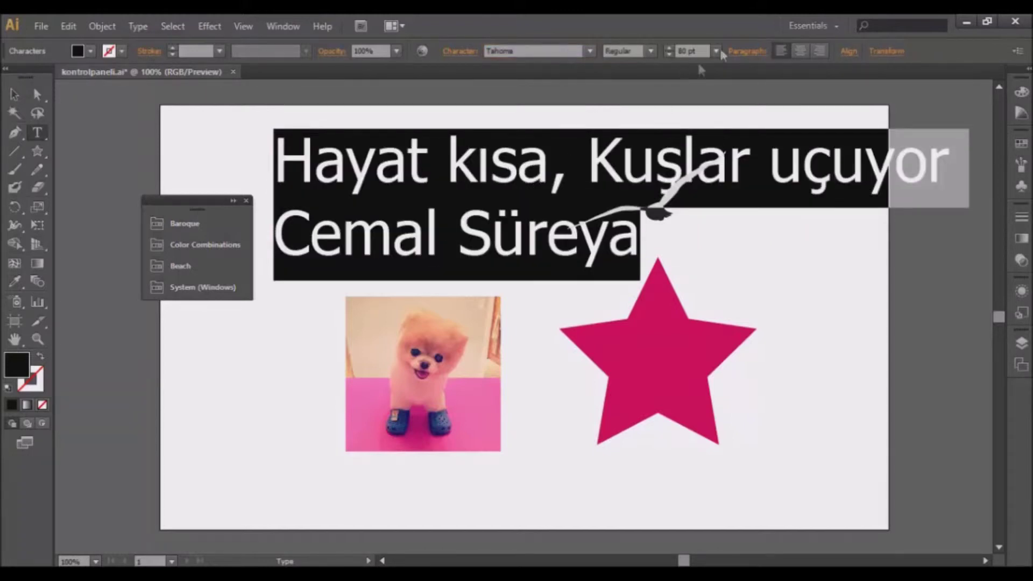
# Step: Reduce the poem's font size to 40 pt
pyautogui.doubleClick(682, 50)
pyautogui.click(669, 54)
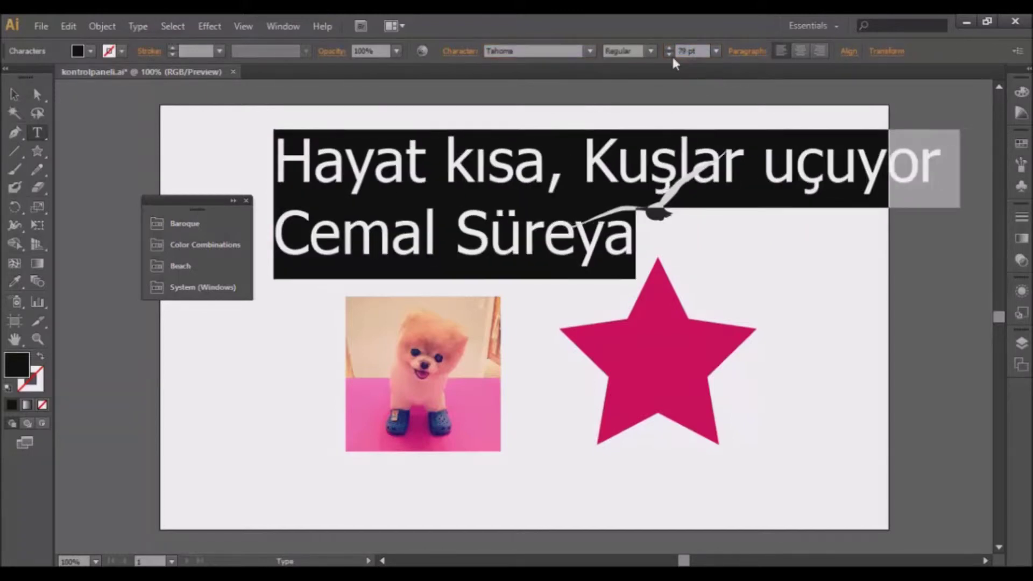
pyautogui.click(670, 55)
pyautogui.click(669, 54)
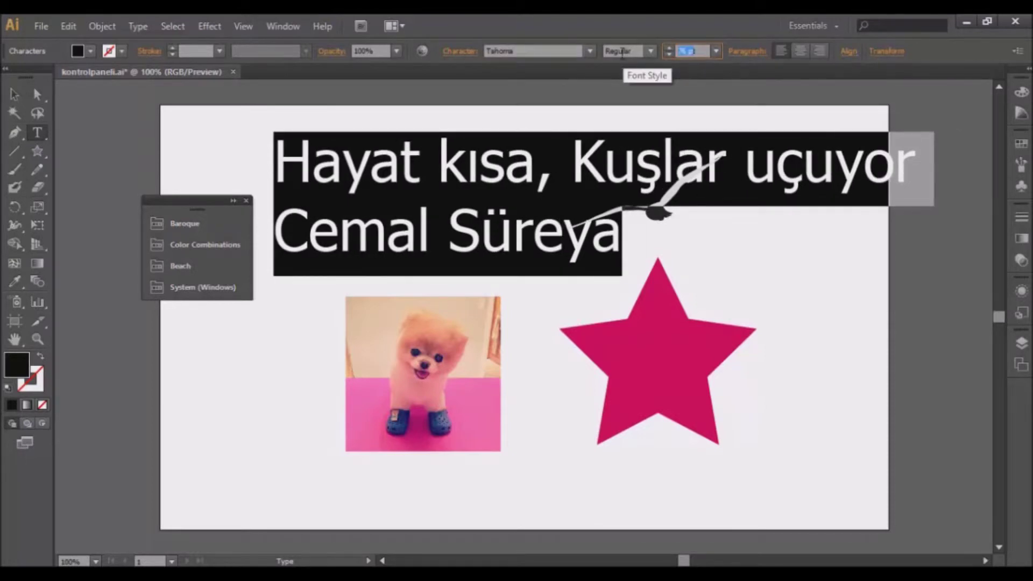
pyautogui.write('40')
pyautogui.press('Return')
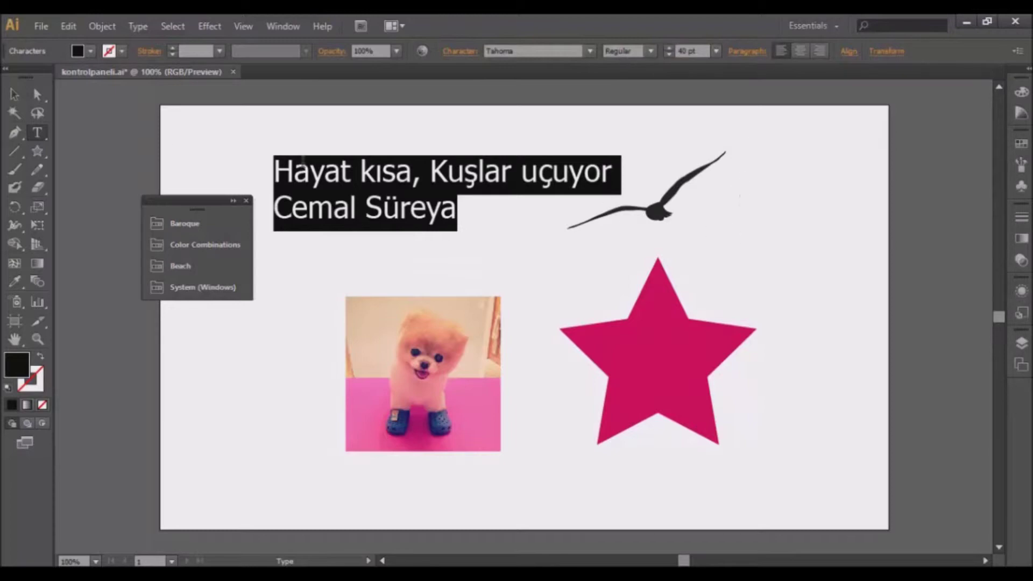
pyautogui.click(91, 51)
pyautogui.click(91, 50)
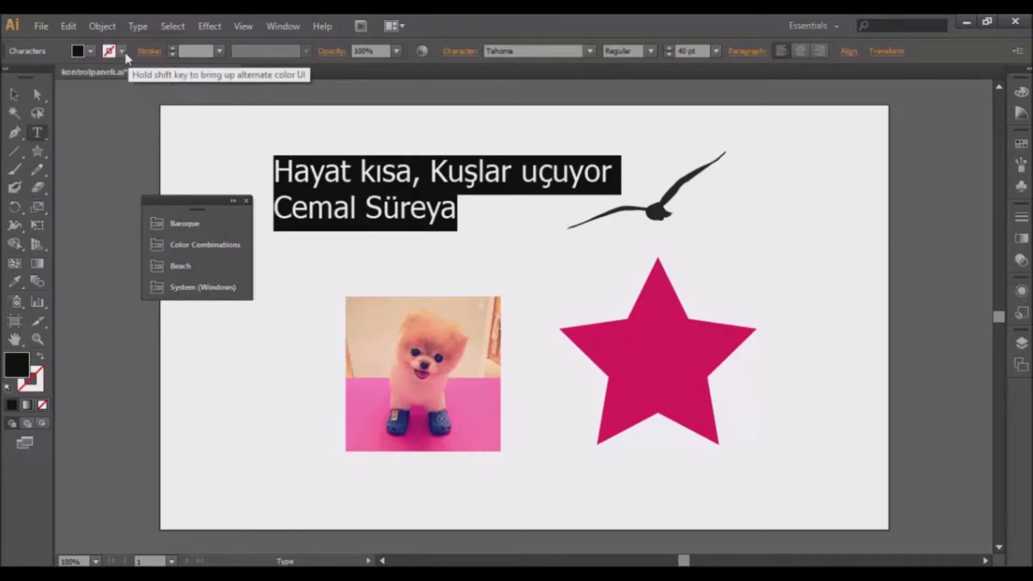
pyautogui.click(123, 51)
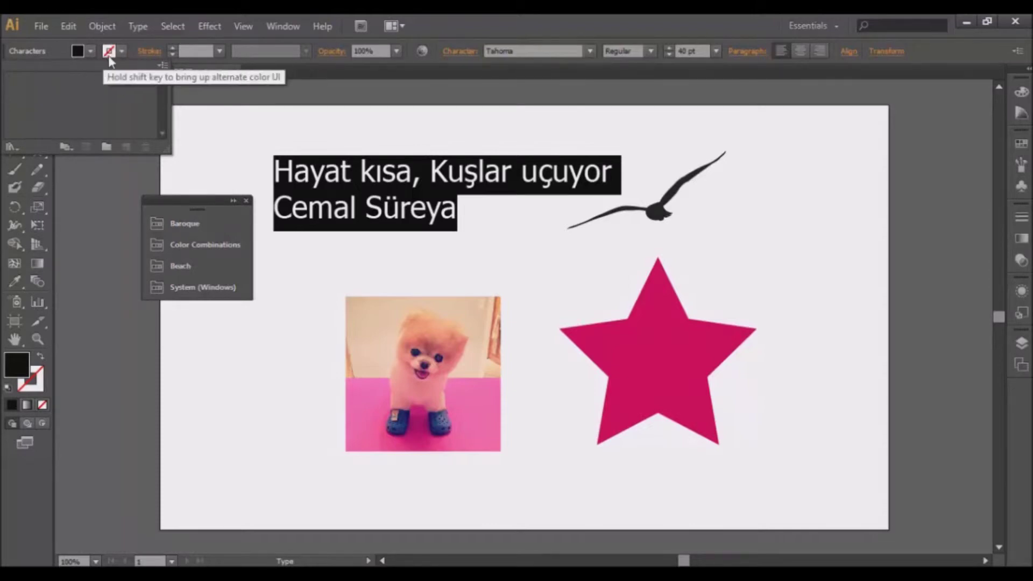
pyautogui.click(109, 51)
pyautogui.press('Right')
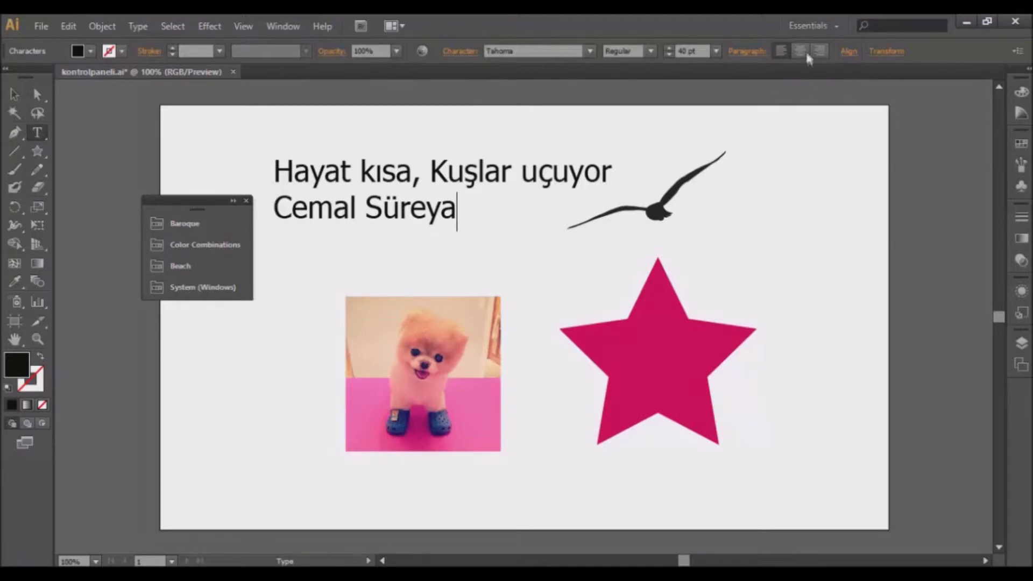
# Step: Move the poem text right and up, nudge the dog photo up-right, and select the photo
pyautogui.click(17, 101)
pyautogui.moveTo(381, 215); pyautogui.dragTo(425, 205)
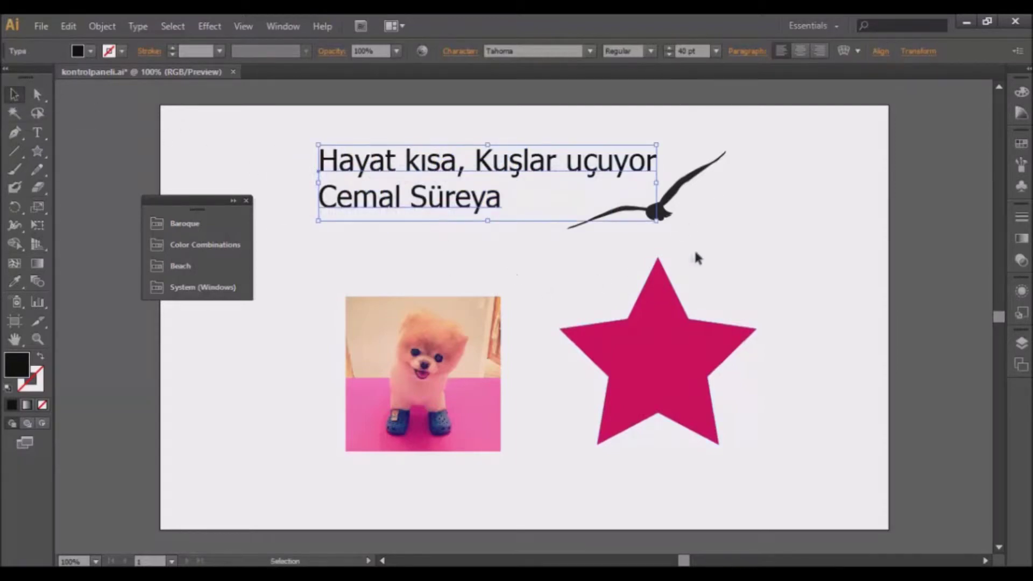
pyautogui.click(691, 258)
pyautogui.moveTo(437, 331); pyautogui.dragTo(448, 325)
pyautogui.click(305, 319)
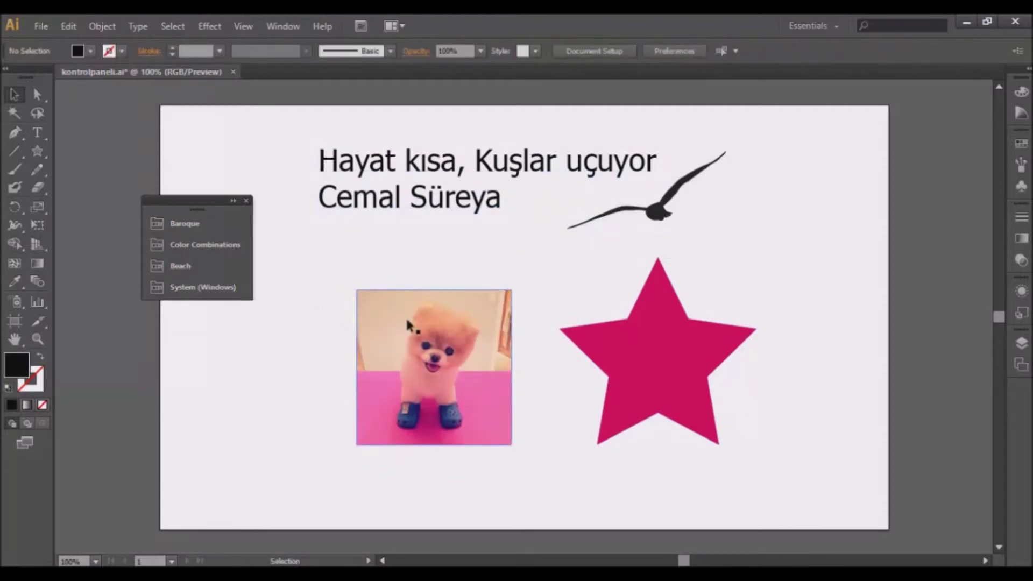
pyautogui.click(465, 366)
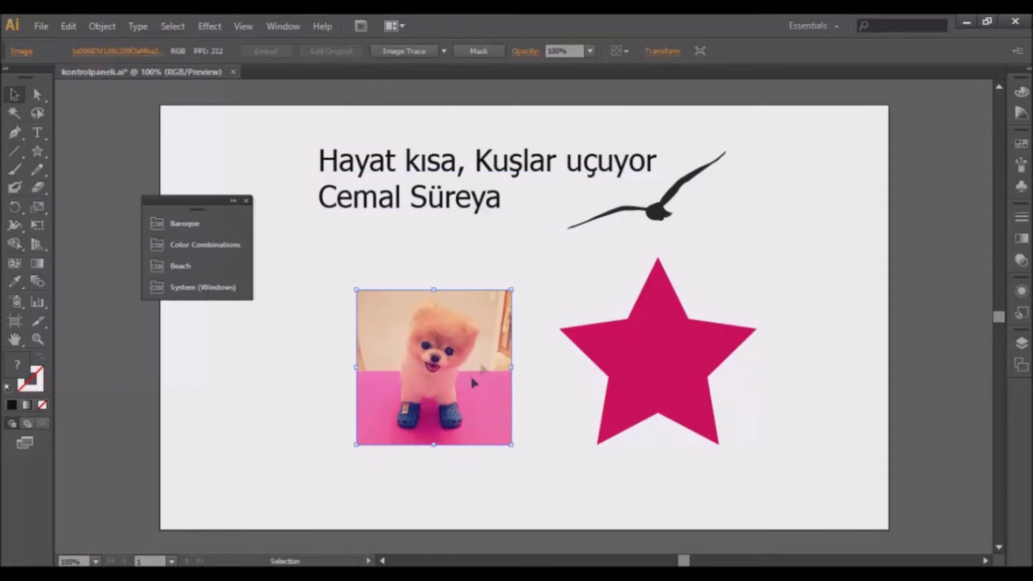
# Step: Try 50% and 70% opacity on the dog photo, then settle on 85%
pyautogui.click(591, 53)
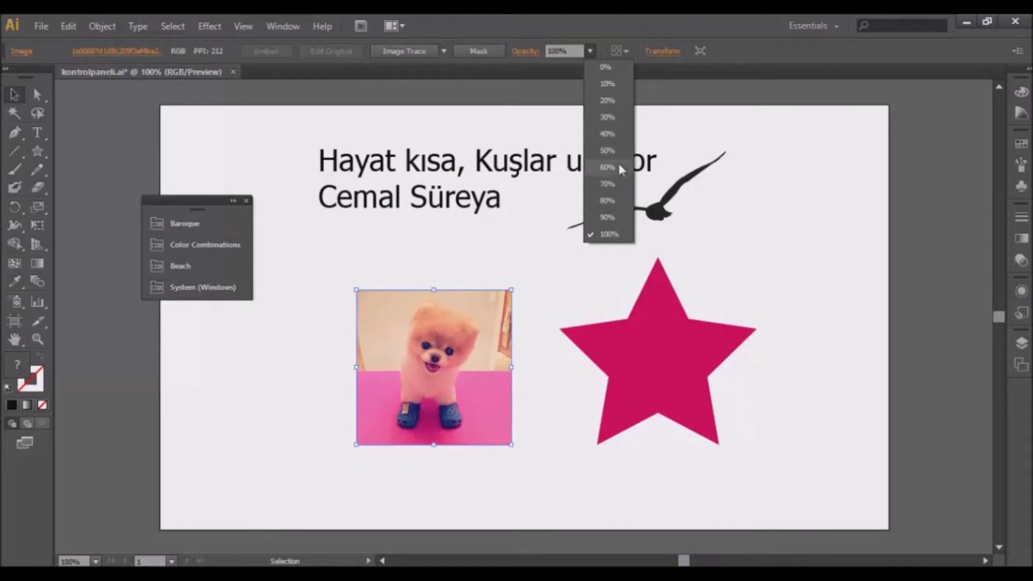
pyautogui.click(612, 153)
pyautogui.click(590, 51)
pyautogui.click(604, 186)
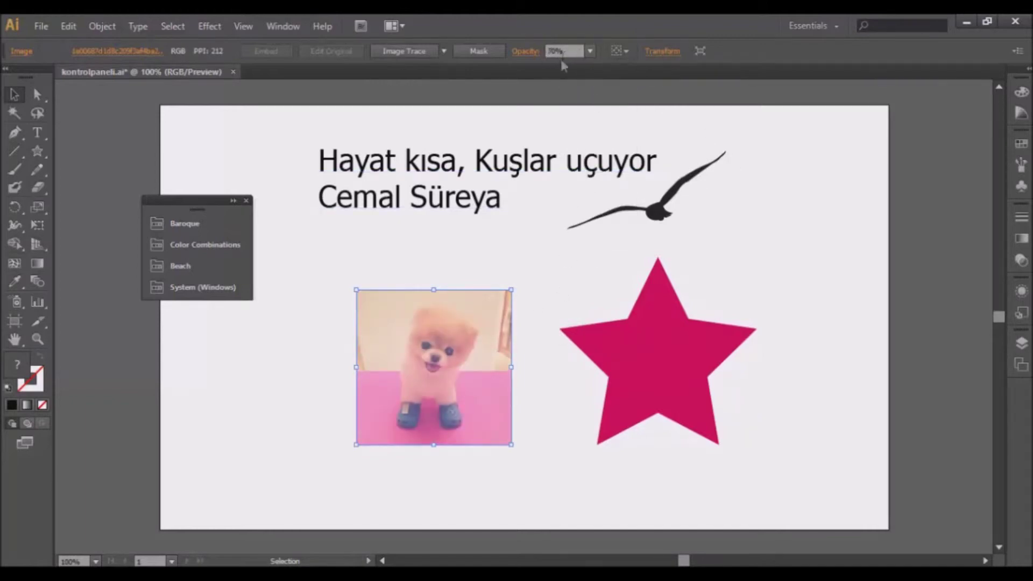
pyautogui.click(565, 50)
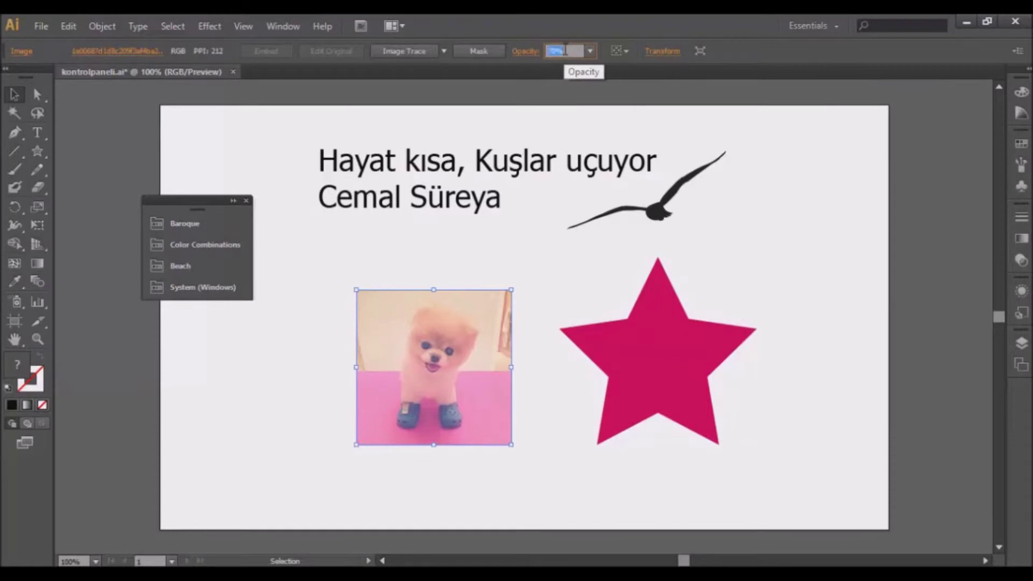
pyautogui.write('85')
pyautogui.press('Return')
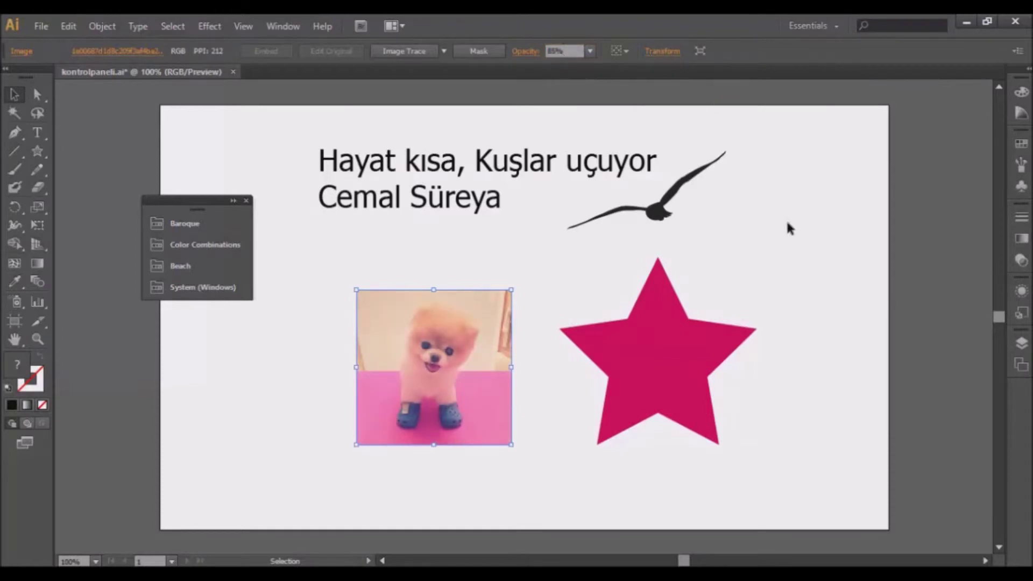
pyautogui.click(558, 378)
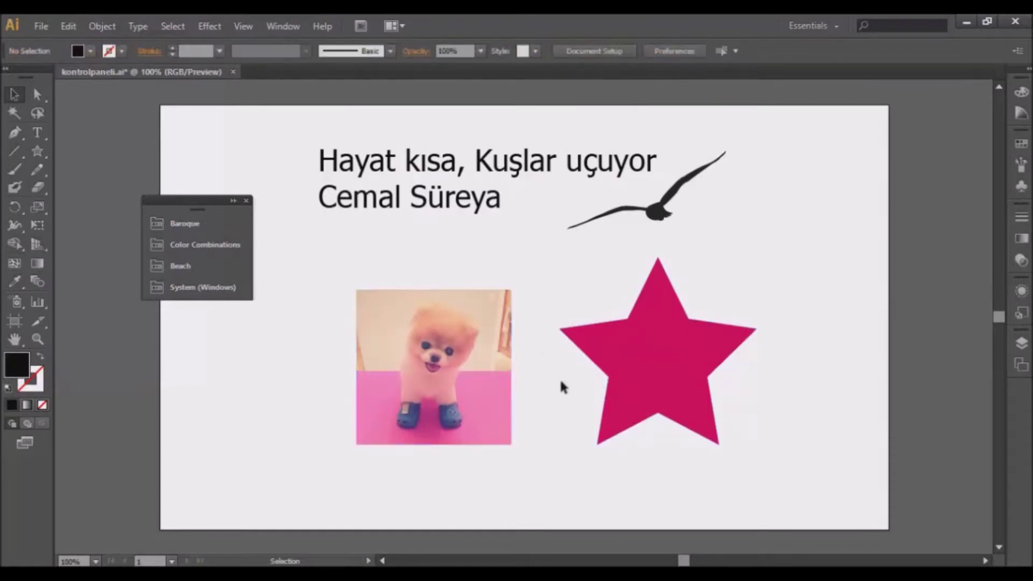
# Step: Select the pink star and bring up the swatch libraries list from its Fill swatches
pyautogui.click(680, 347)
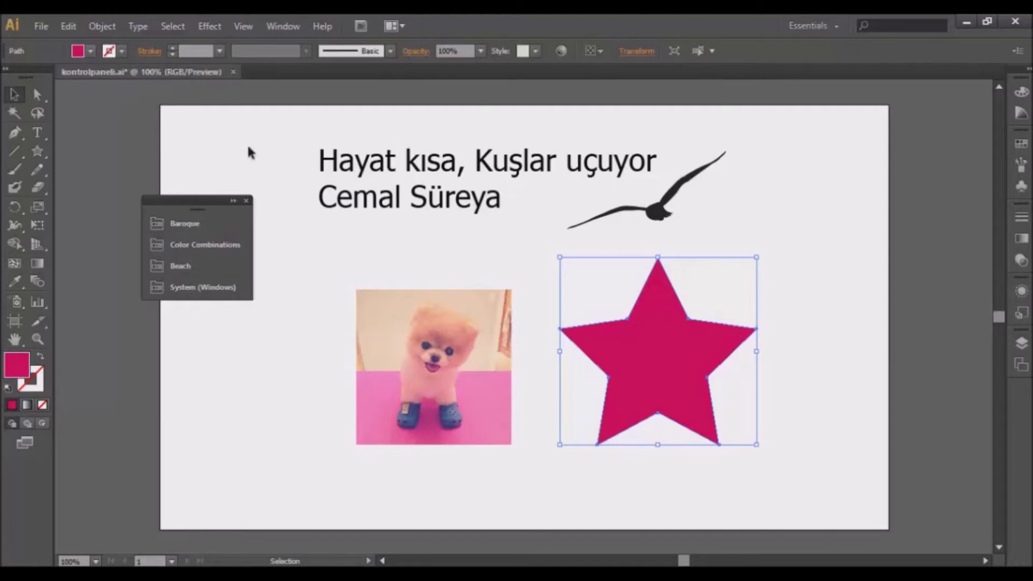
pyautogui.click(246, 201)
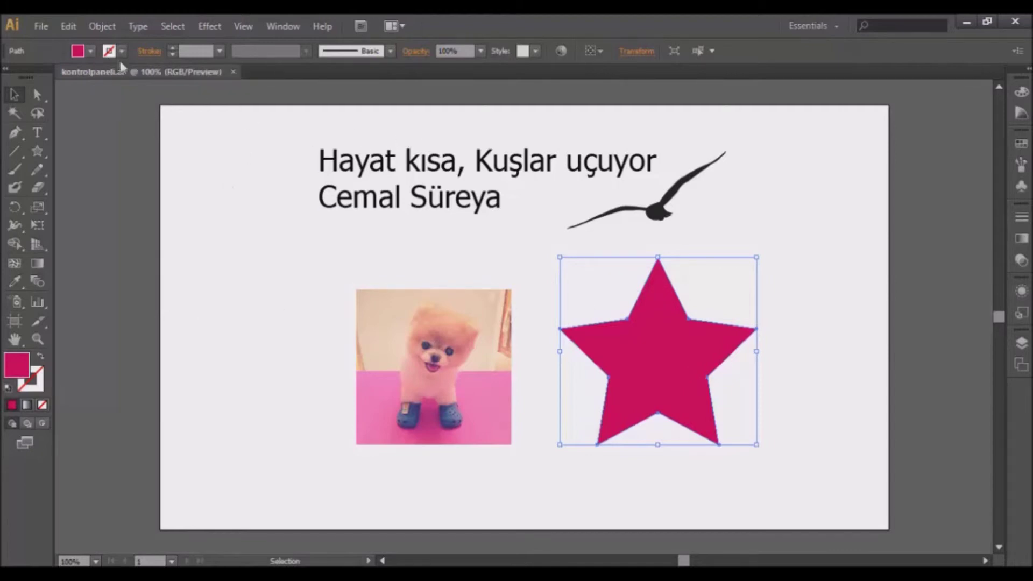
pyautogui.click(91, 51)
pyautogui.click(21, 147)
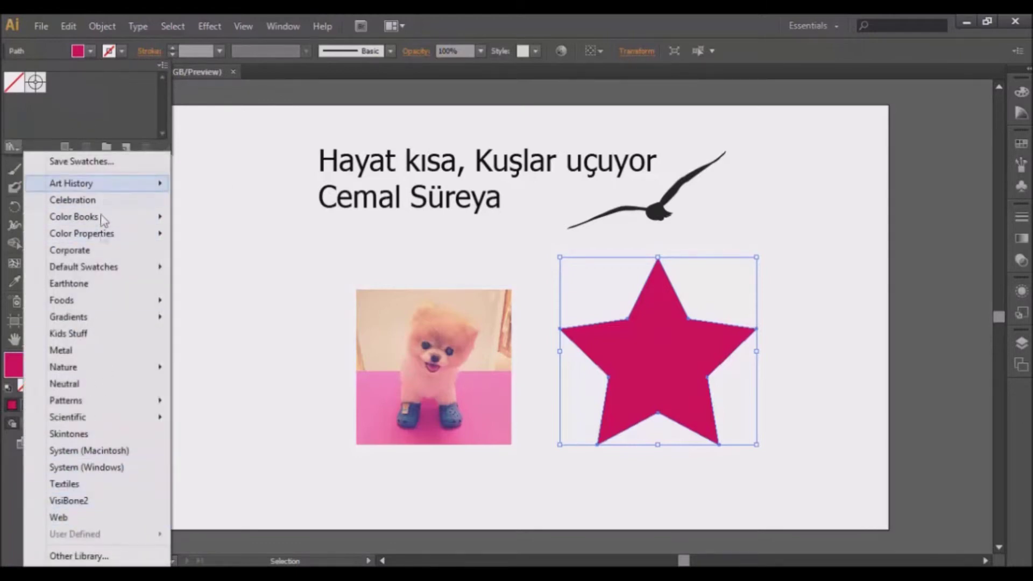
# Step: Open the Sky library from the Gradients submenu of Swatch Libraries
pyautogui.moveTo(129, 220)
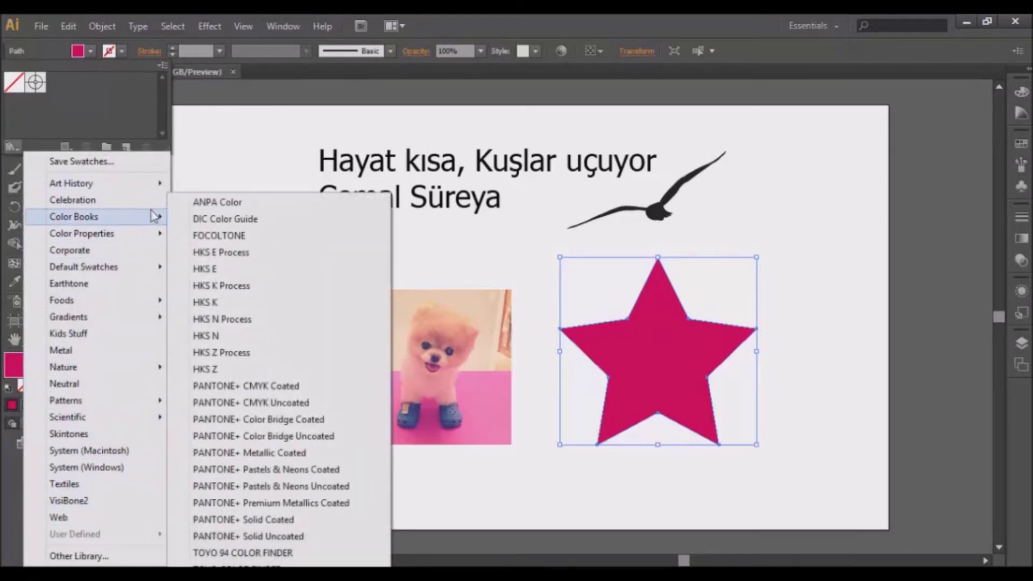
pyautogui.moveTo(156, 186)
pyautogui.moveTo(134, 317)
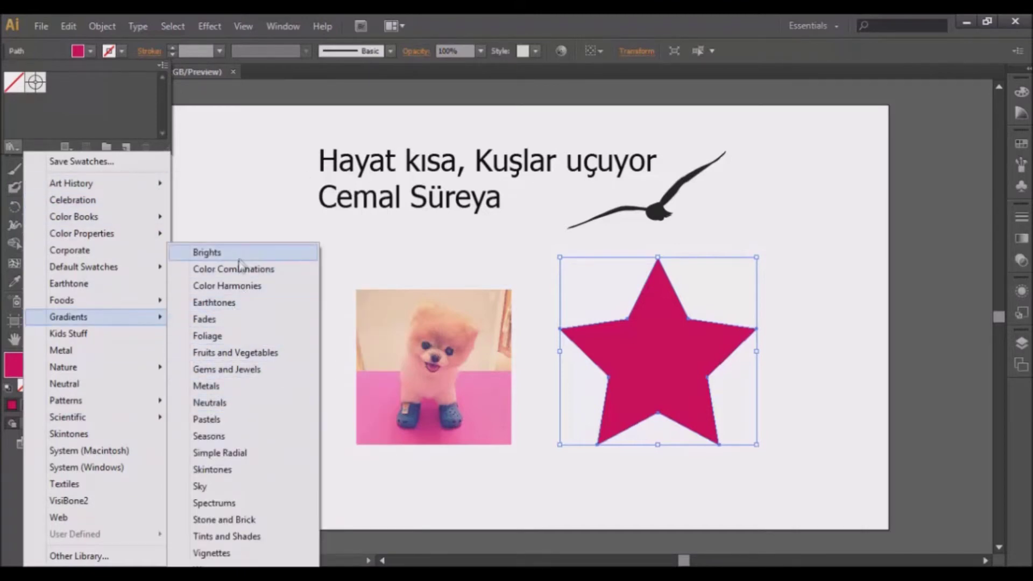
pyautogui.click(230, 487)
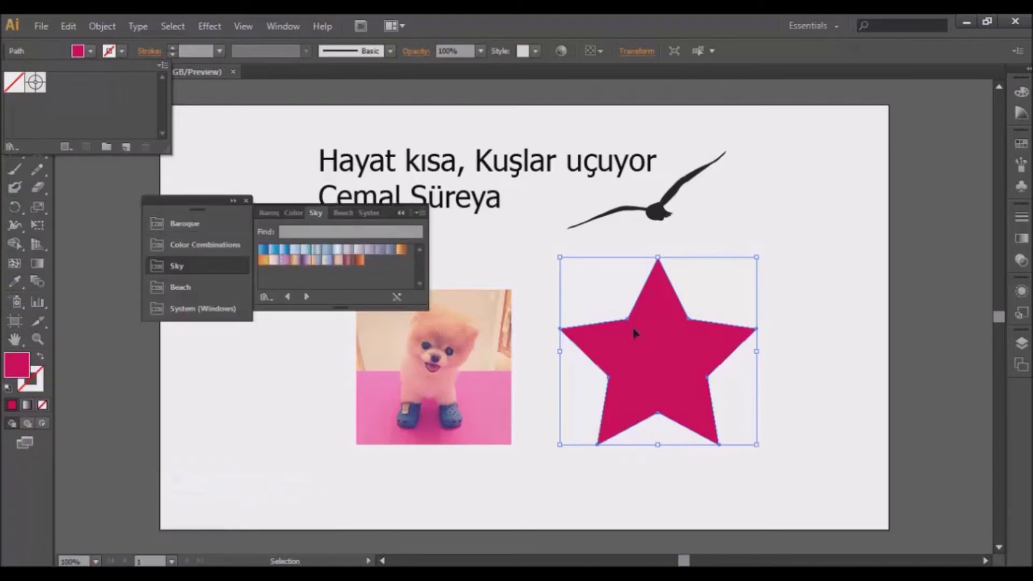
# Step: Try several Sky gradients on the star: grey-blue, white-blue, orange-to-blue and lighter blue
pyautogui.click(284, 249)
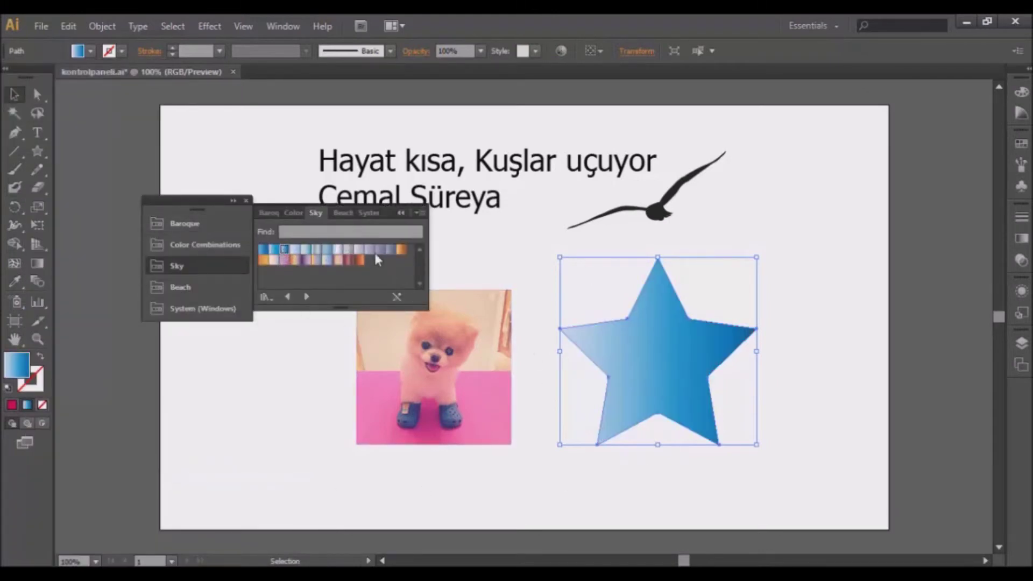
pyautogui.click(392, 250)
pyautogui.click(287, 251)
pyautogui.click(286, 251)
pyautogui.click(316, 260)
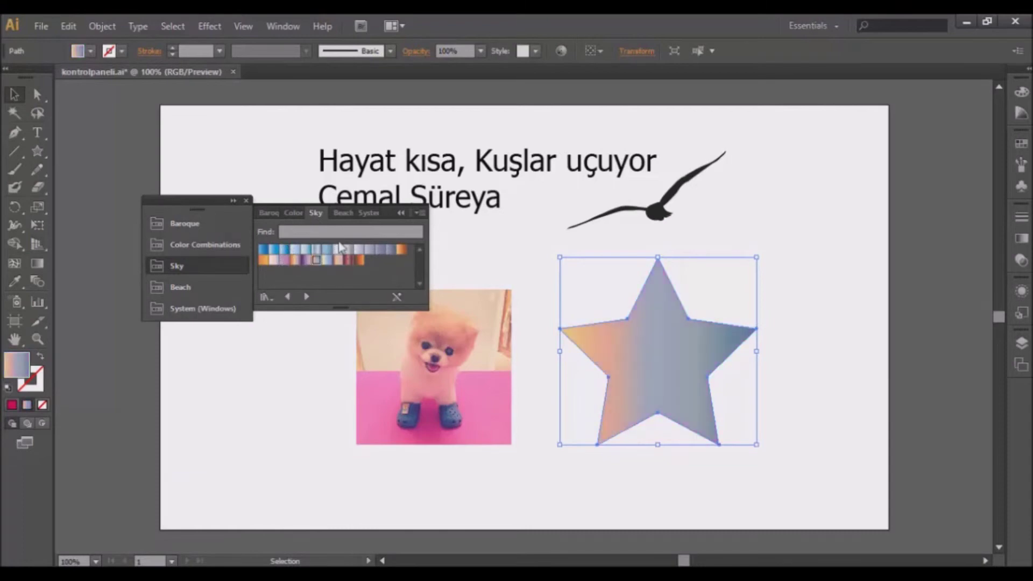
pyautogui.click(283, 249)
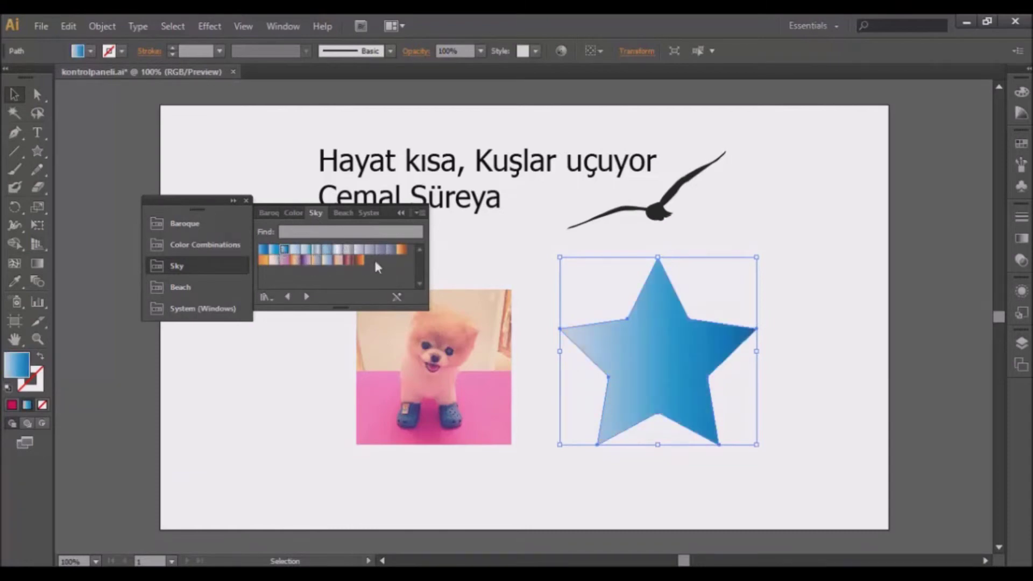
pyautogui.click(327, 252)
# Step: Test Beach beige and flat light blue, open Metal, then fill the star with the blue Sky gradient
pyautogui.click(337, 211)
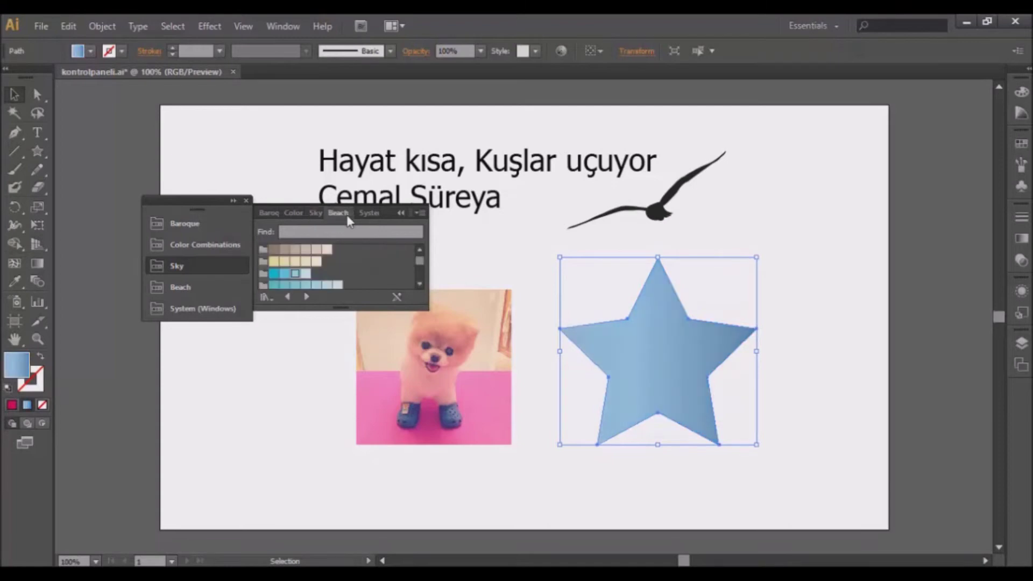
pyautogui.click(316, 250)
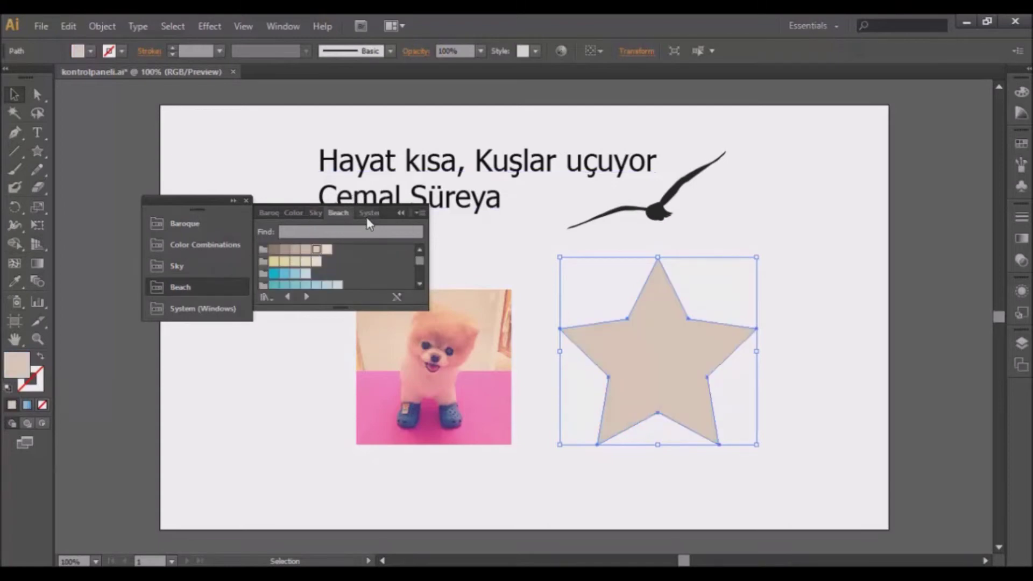
pyautogui.click(294, 279)
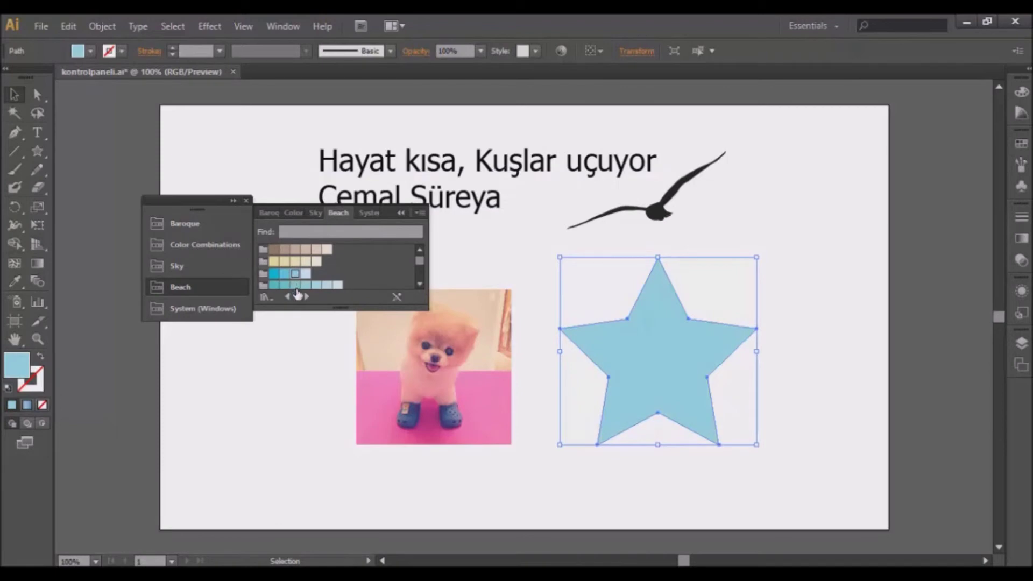
pyautogui.click(287, 296)
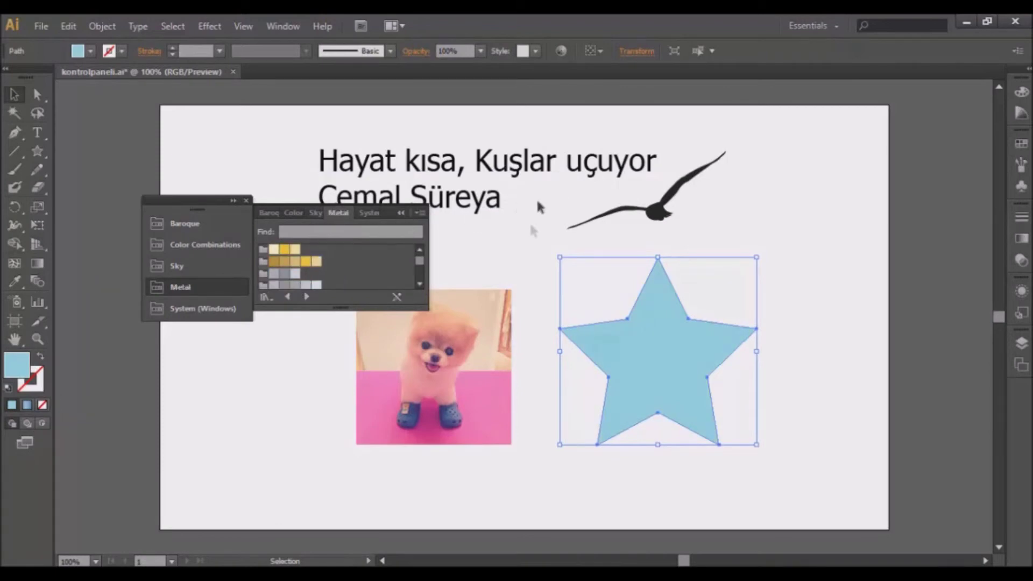
pyautogui.click(316, 213)
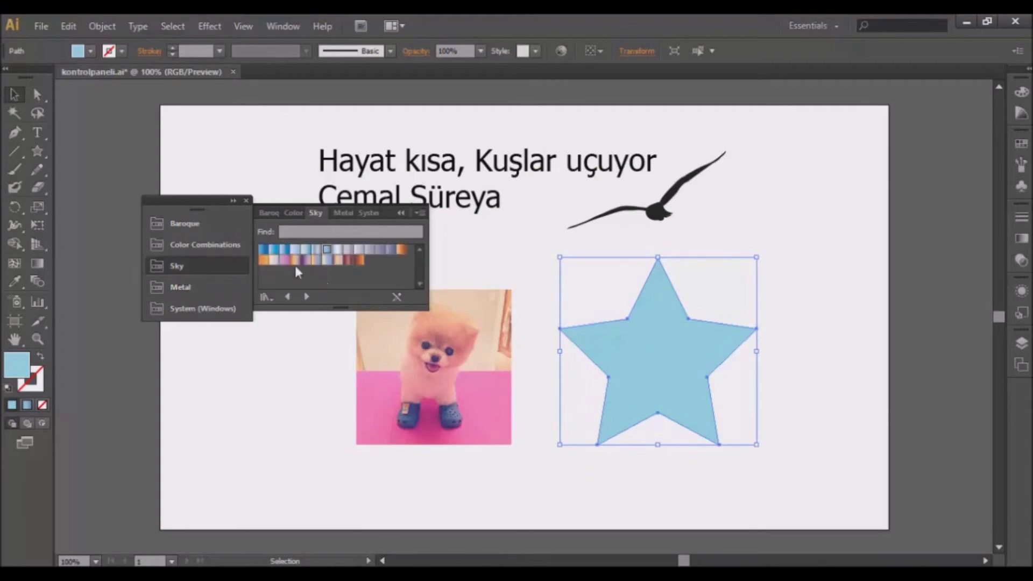
pyautogui.click(284, 249)
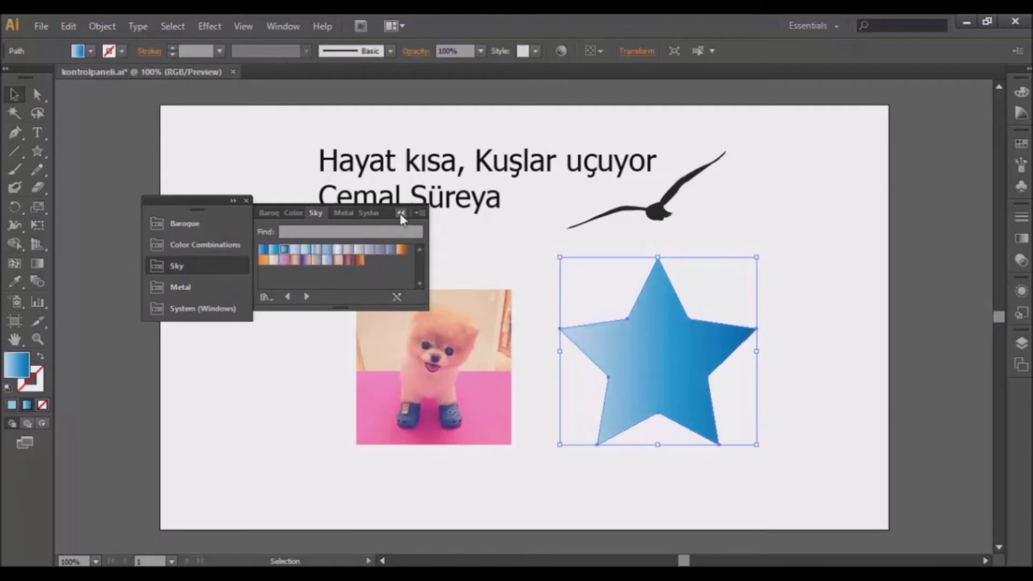
pyautogui.click(400, 213)
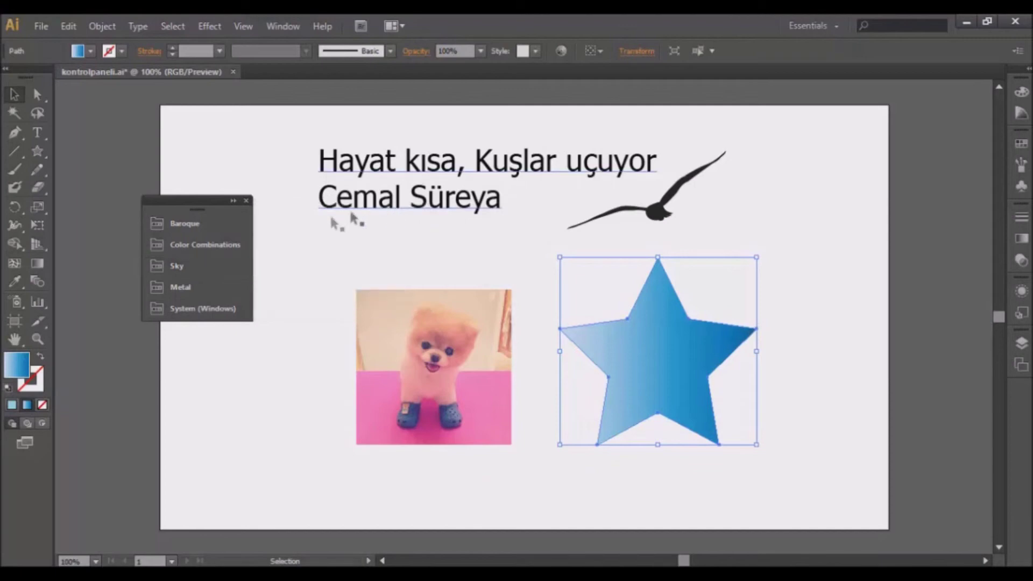
# Step: Dock the floating swatch library list on the right, then close it
pyautogui.click(233, 200)
pyautogui.moveTo(295, 208); pyautogui.dragTo(945, 110)
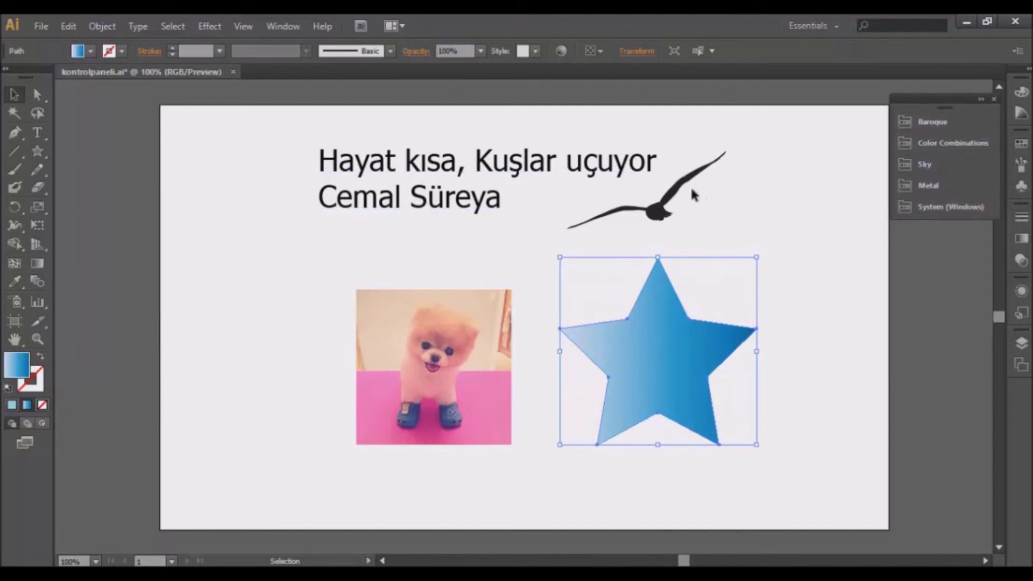
pyautogui.moveTo(956, 111); pyautogui.dragTo(929, 112)
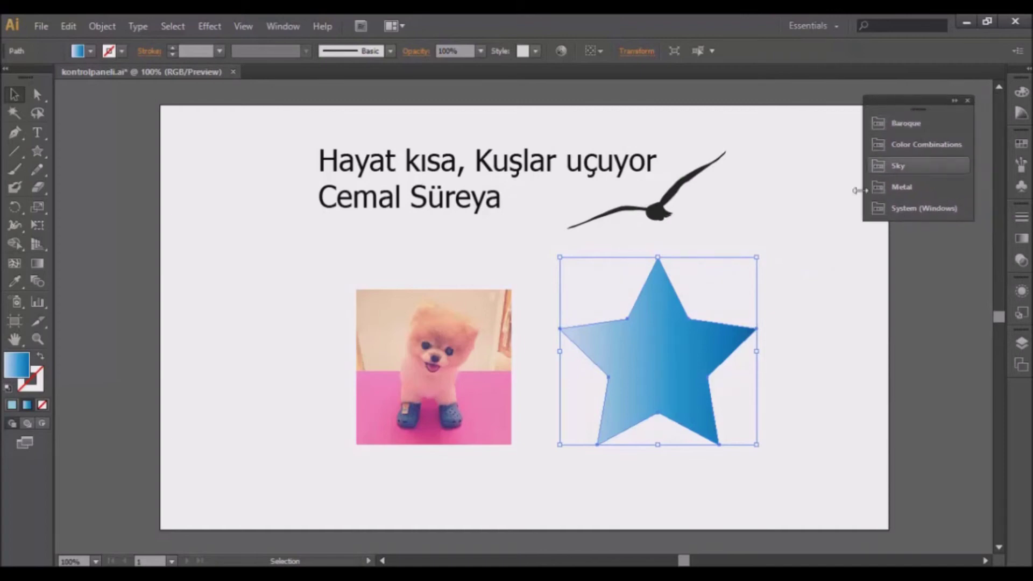
pyautogui.click(965, 101)
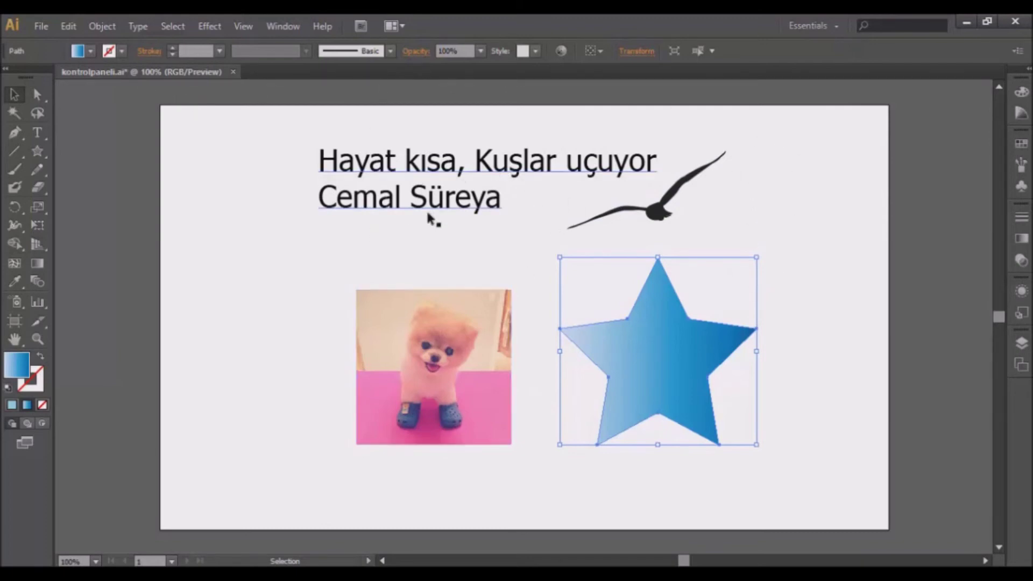
# Step: Select the poem text and dog photo, then reselect only the blue star
pyautogui.click(498, 200)
pyautogui.keyDown('shift'); pyautogui.click(455, 380); pyautogui.keyUp('shift')
pyautogui.click(685, 373)
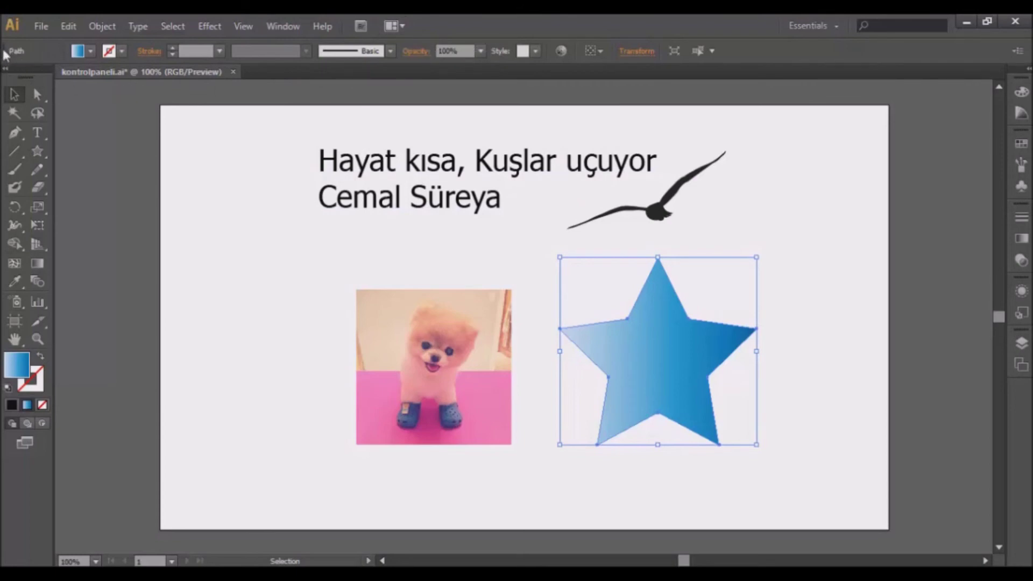
pyautogui.moveTo(7, 54); pyautogui.dragTo(62, 51)
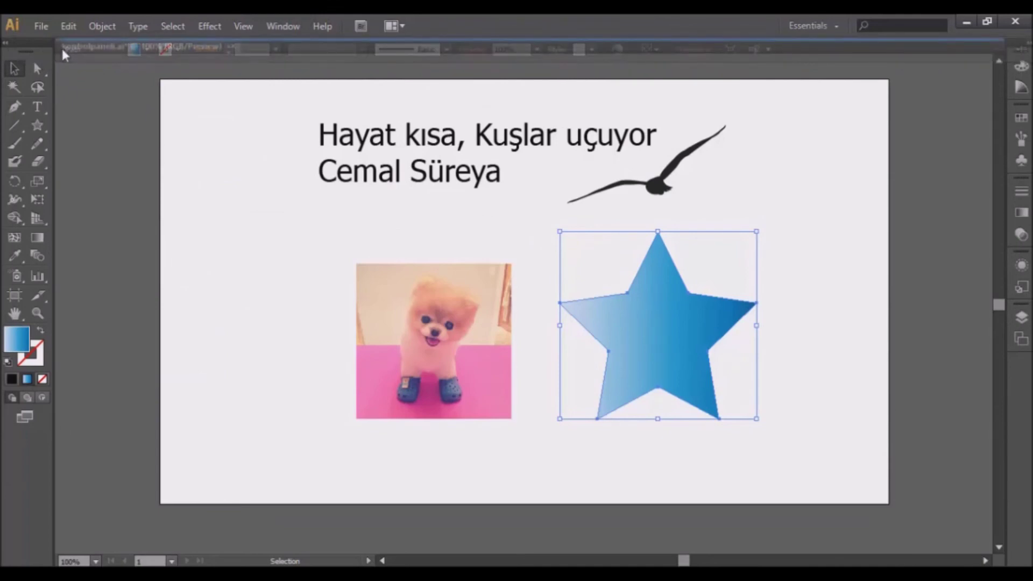
pyautogui.moveTo(61, 46); pyautogui.dragTo(62, 48)
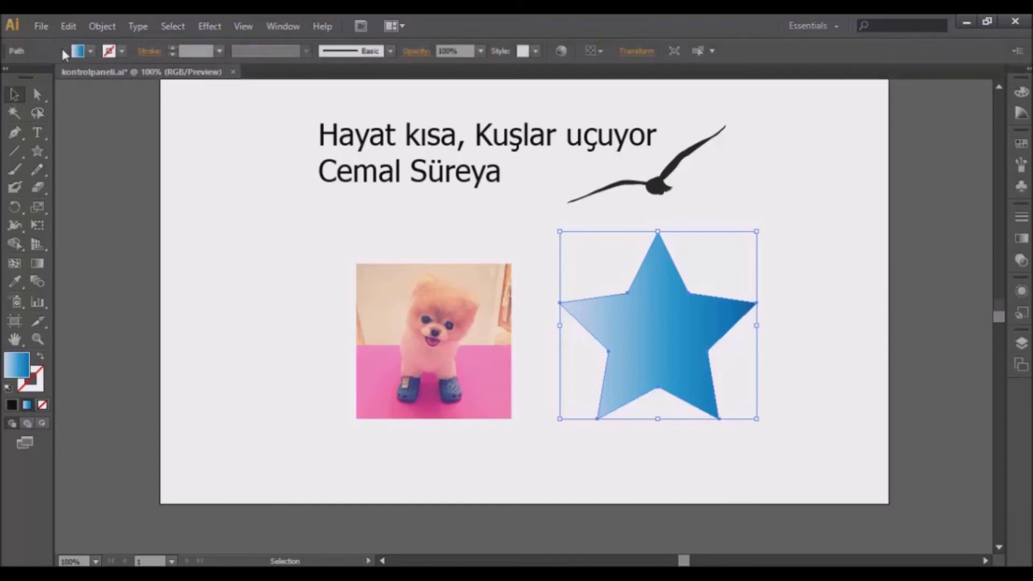